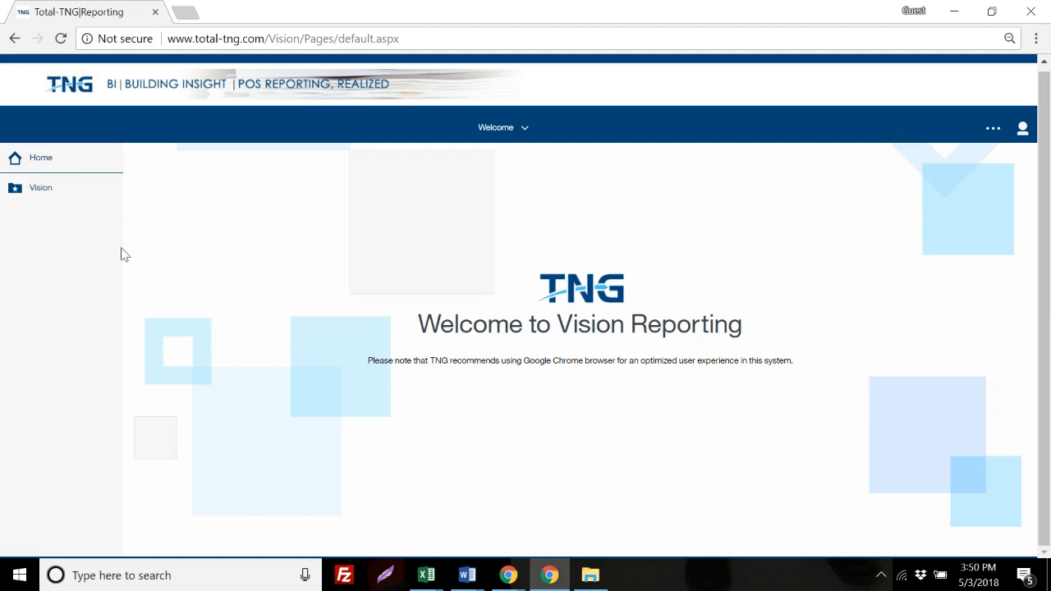
Open the BN POS for Multiple Titles by On Sale report from the Vision folder and look over its prompts
click(33, 199)
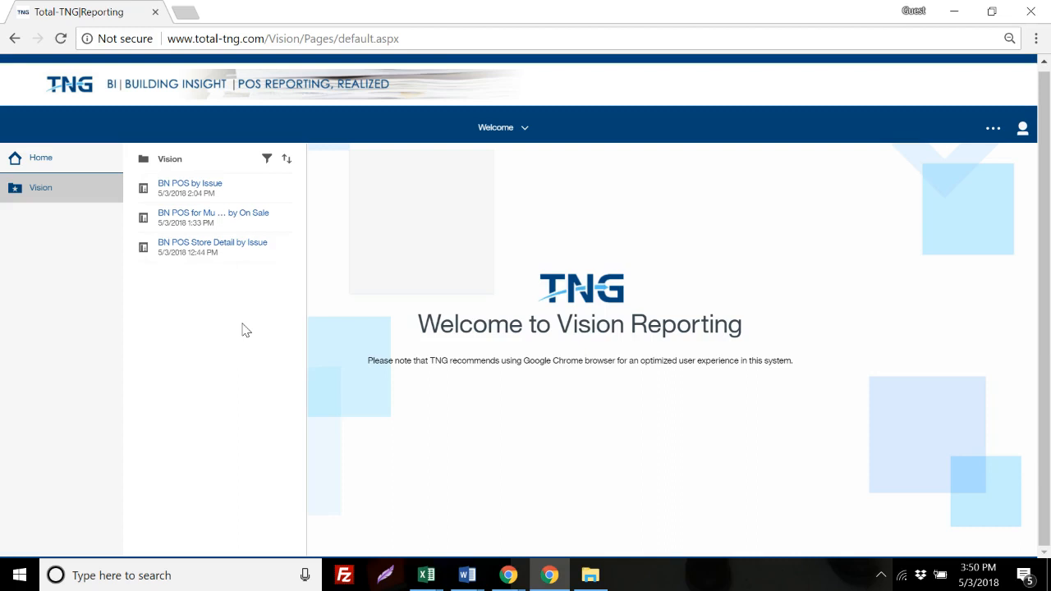
click(206, 216)
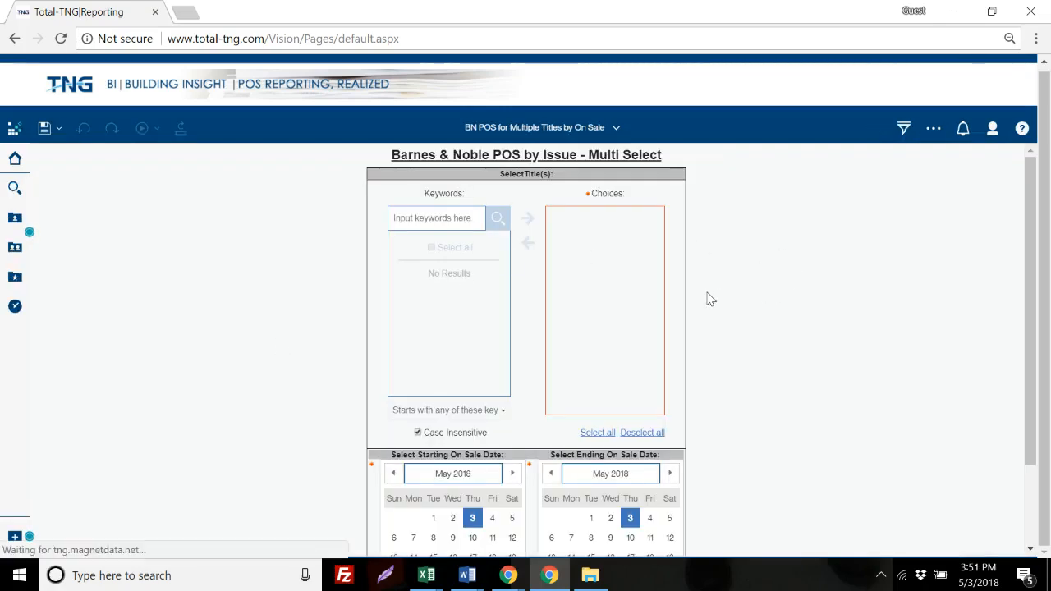
scroll(714, 305, down, 2)
scroll(715, 307, up, 2)
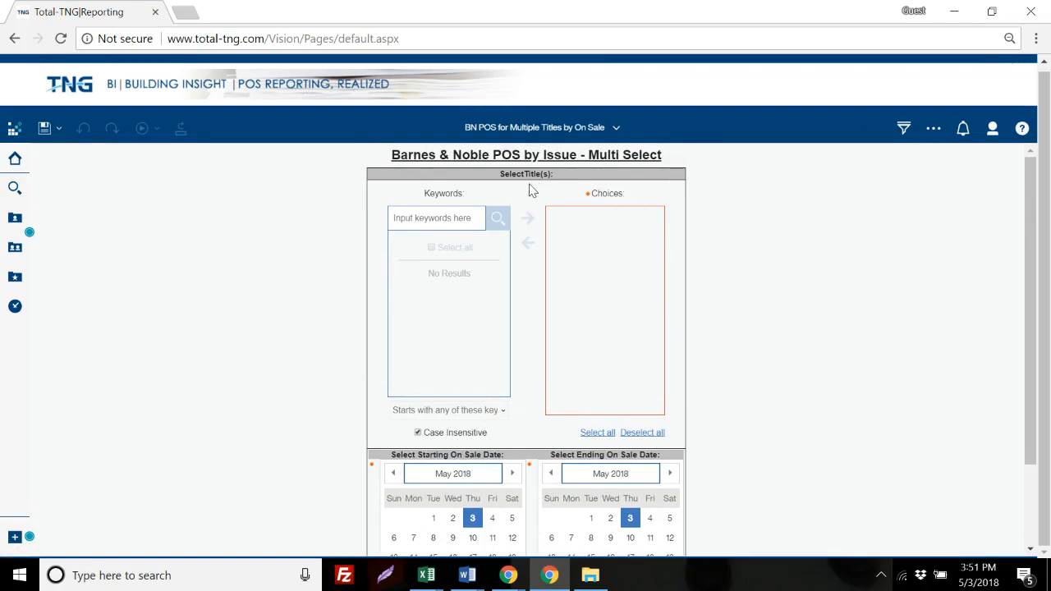
scroll(495, 415, down, 1)
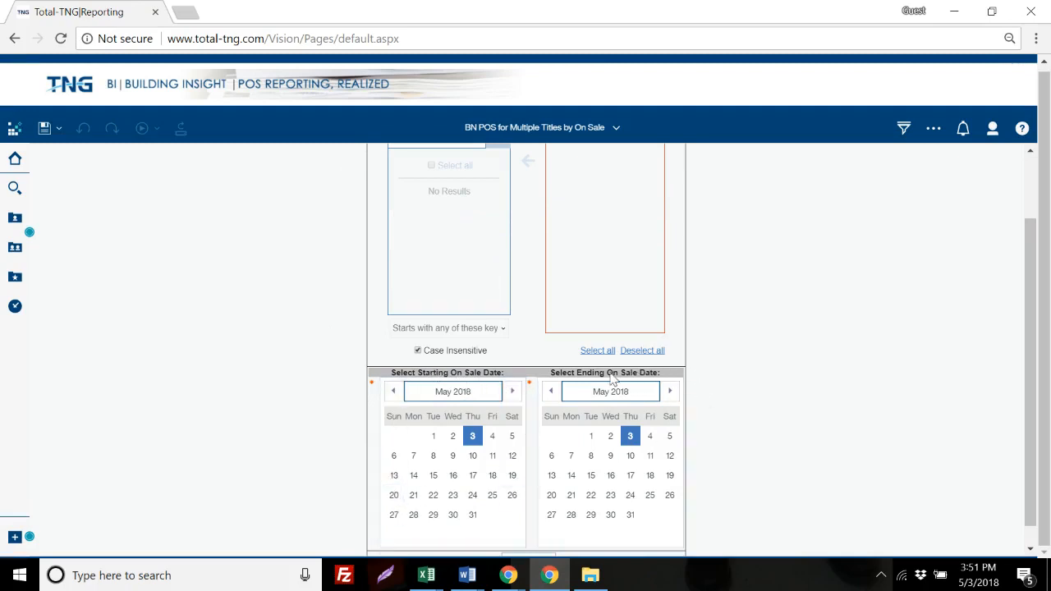
scroll(708, 403, up, 1)
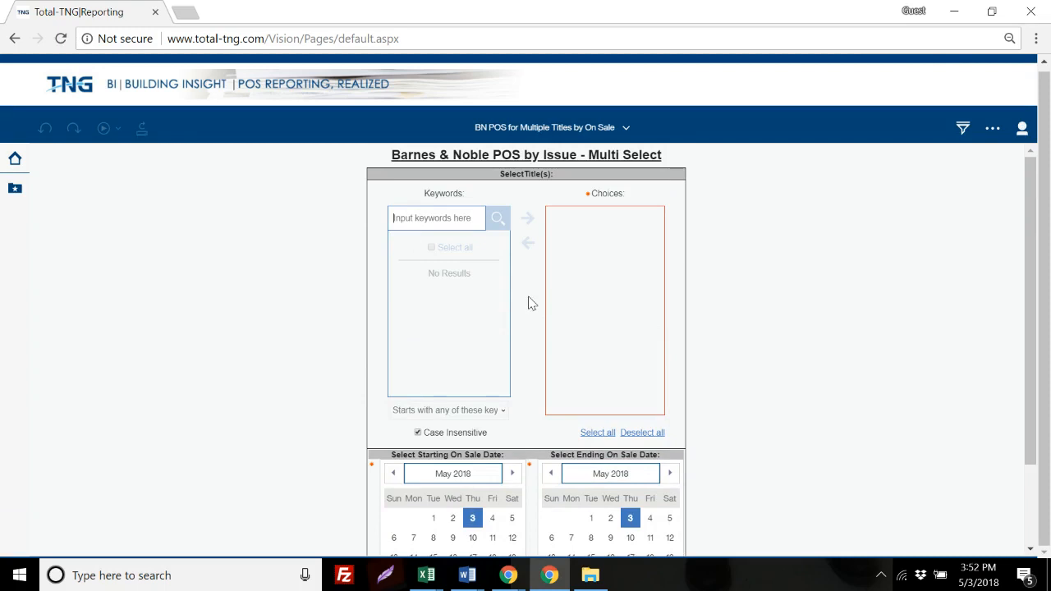
text(00411)
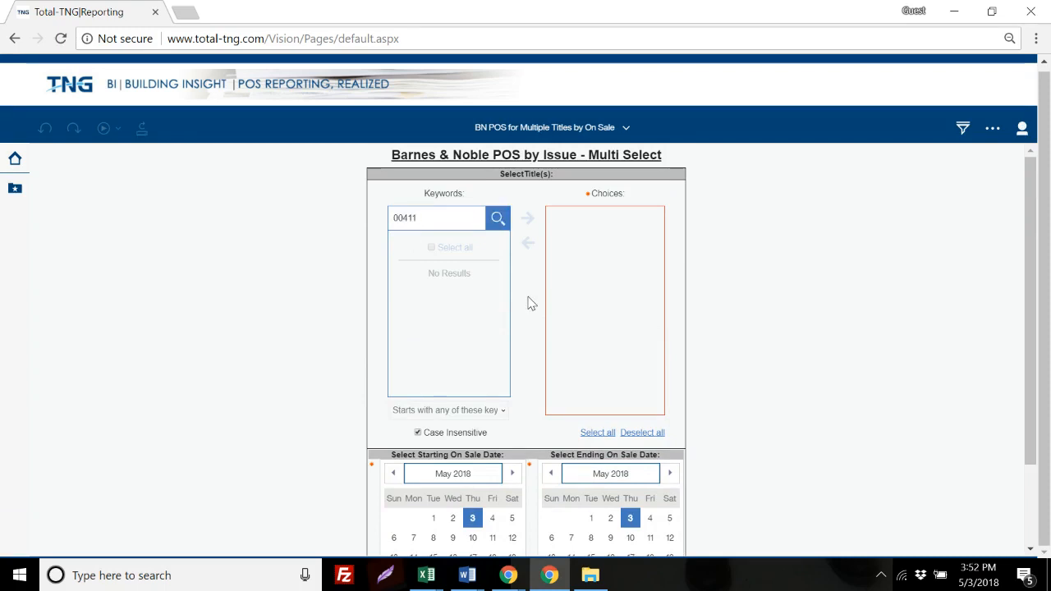
text( 00440)
click(502, 412)
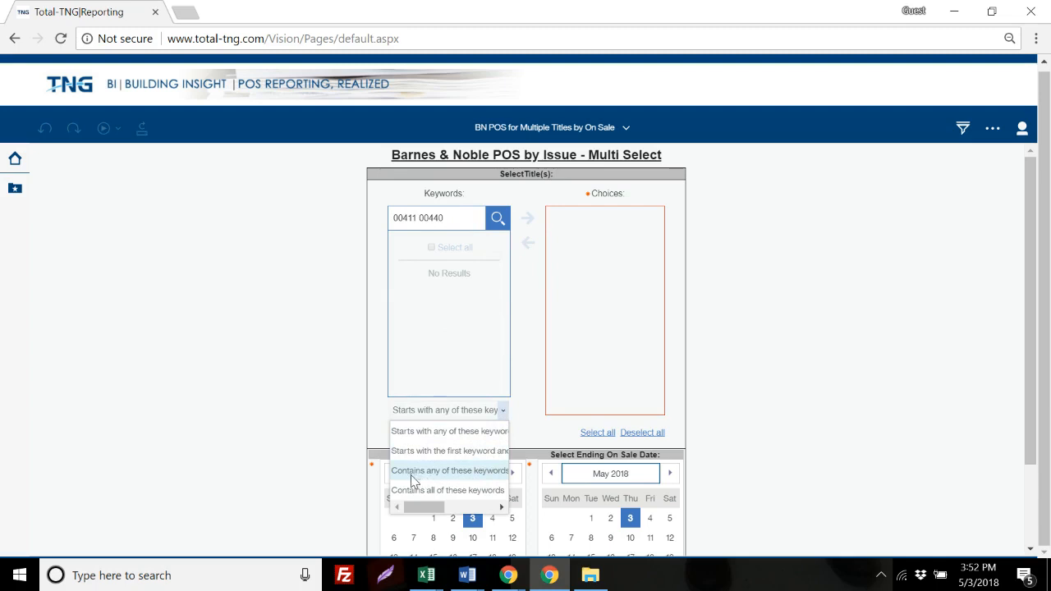
click(506, 472)
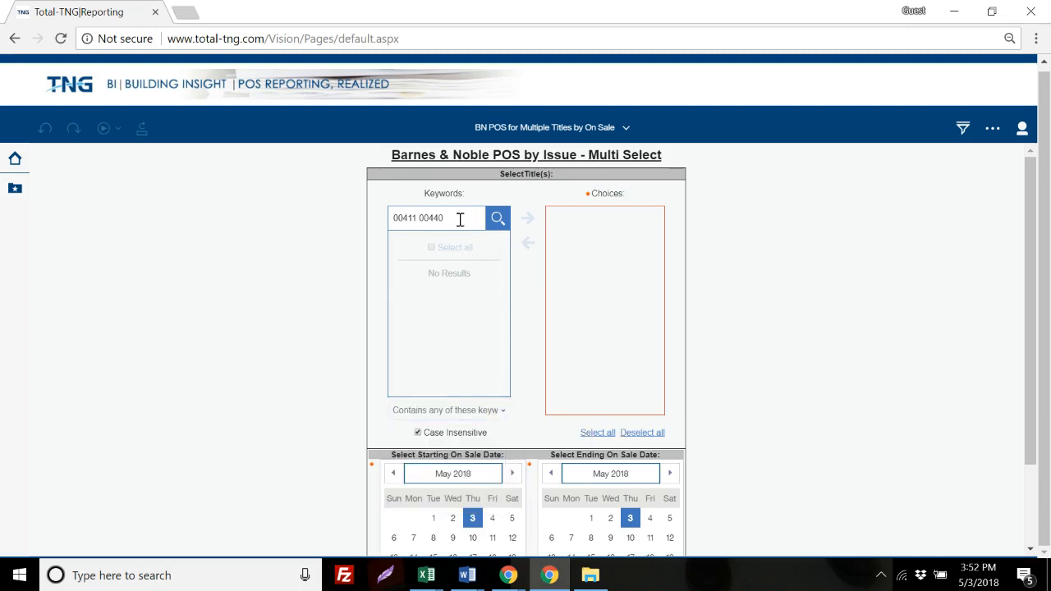
click(501, 221)
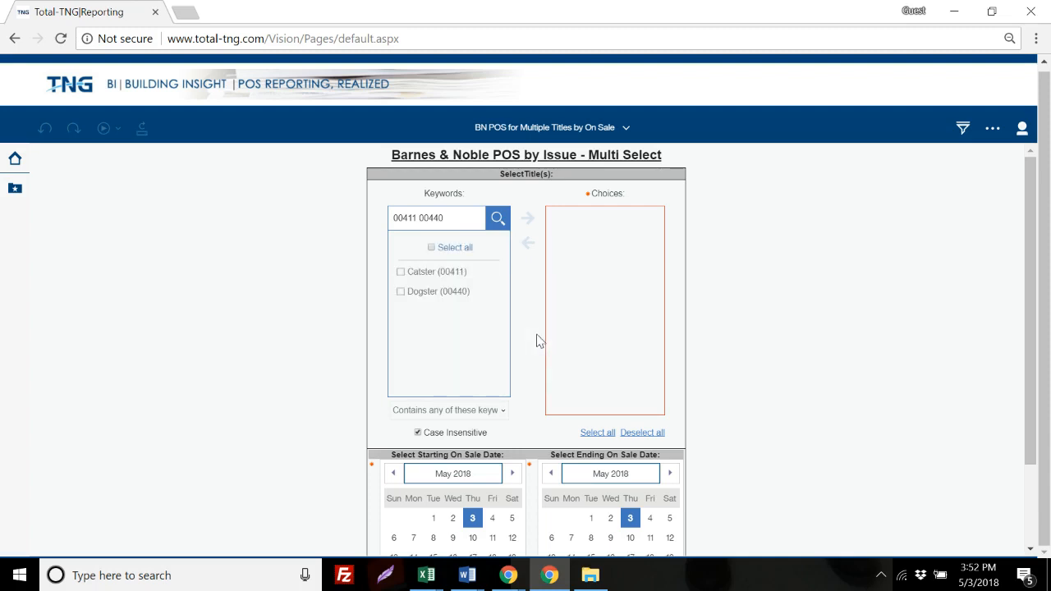
Select both found titles, Catster (00411) and Dogster (00440), and add them to the report choices
click(401, 272)
click(401, 292)
click(401, 292)
click(401, 272)
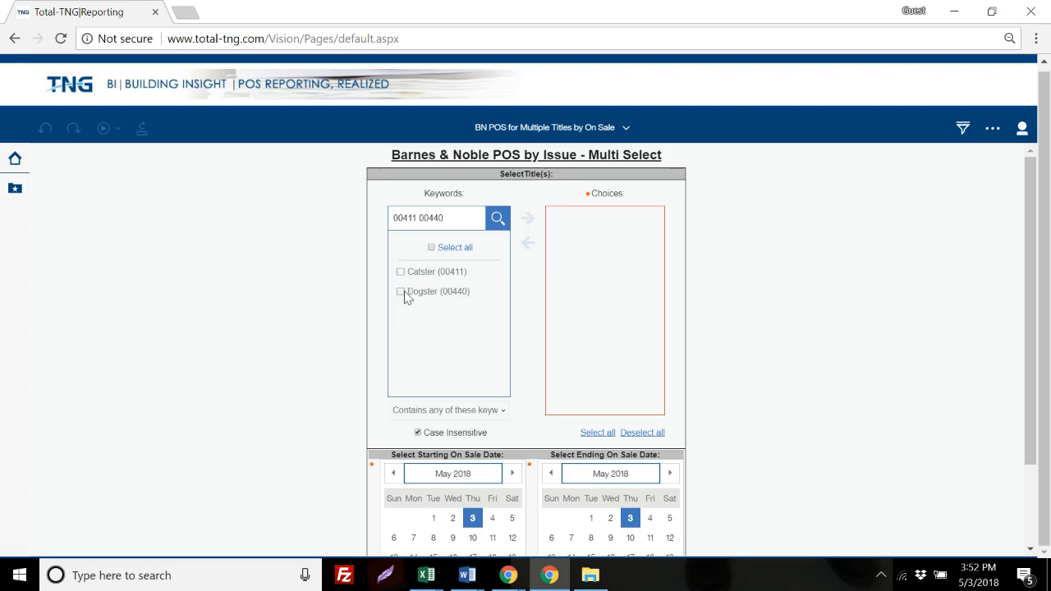
click(432, 248)
click(527, 221)
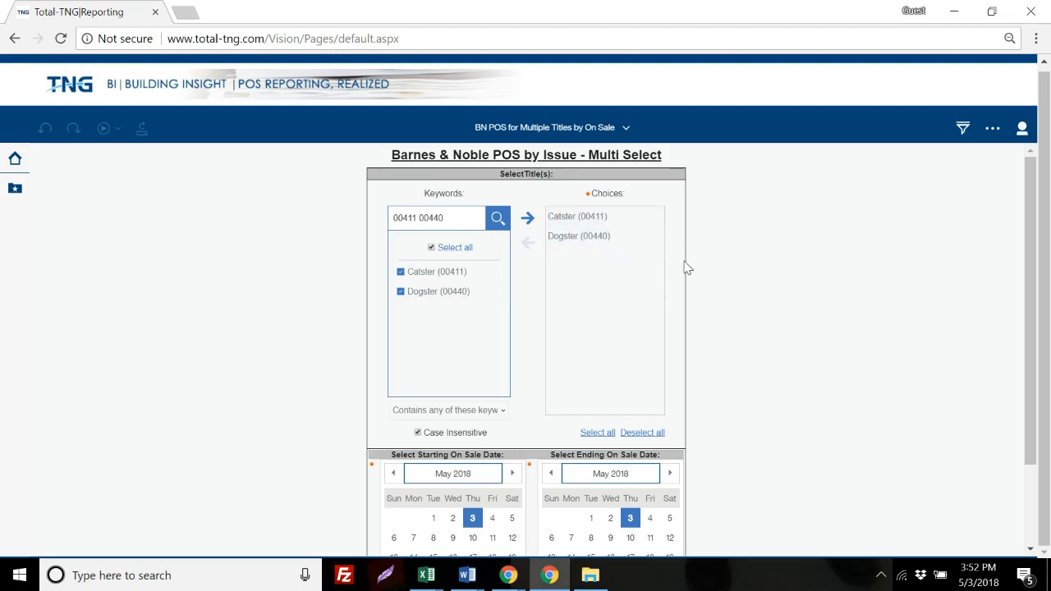
Set the starting on sale date to January 1, 2016
scroll(685, 267, down, 1)
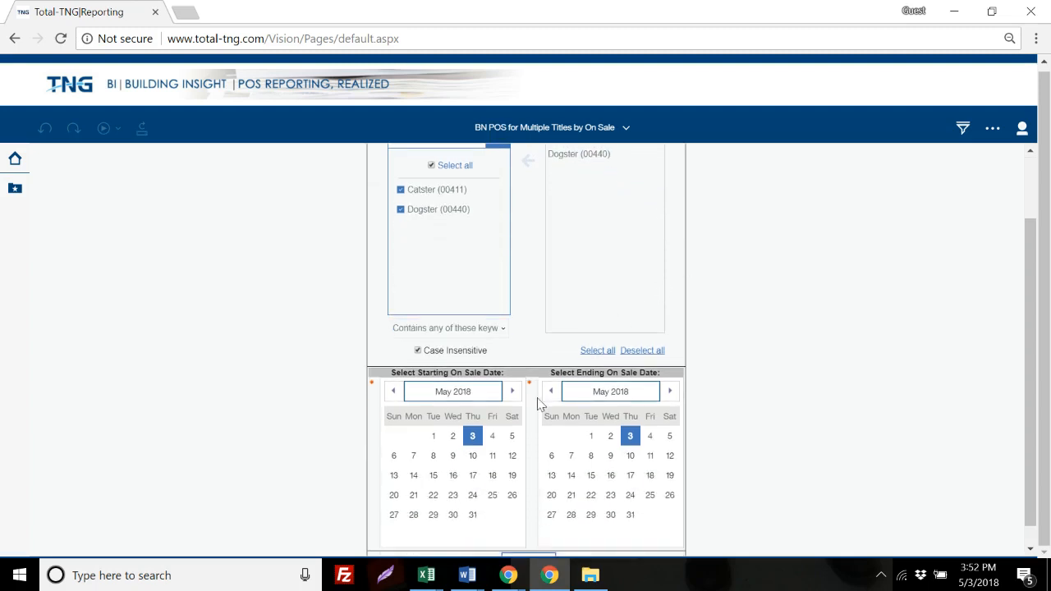
click(488, 392)
click(392, 408)
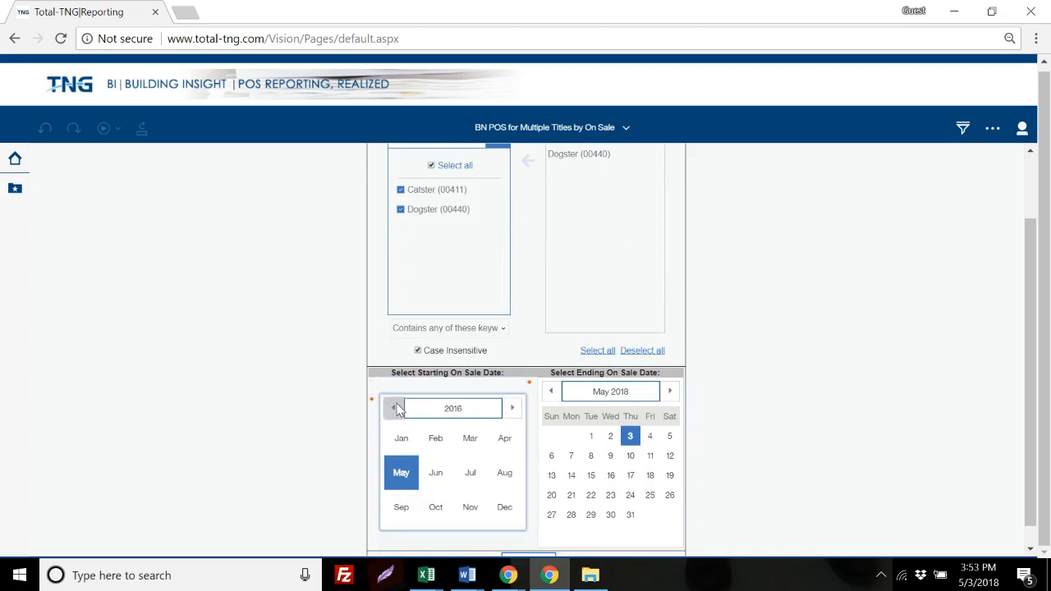
click(393, 408)
click(405, 442)
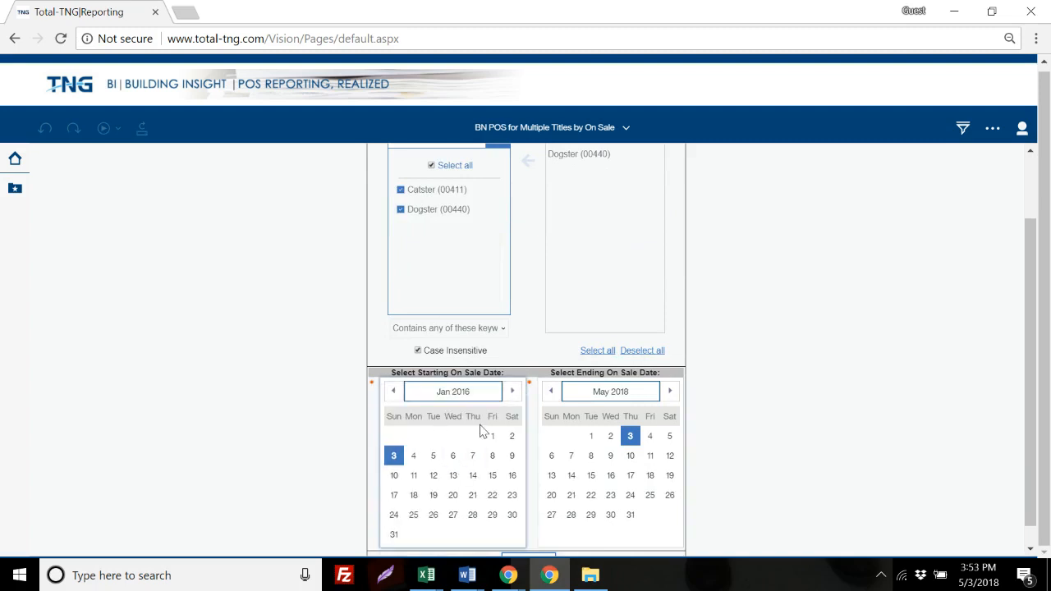
click(491, 439)
Set the ending on sale date to December 31, 2016
click(649, 397)
click(550, 409)
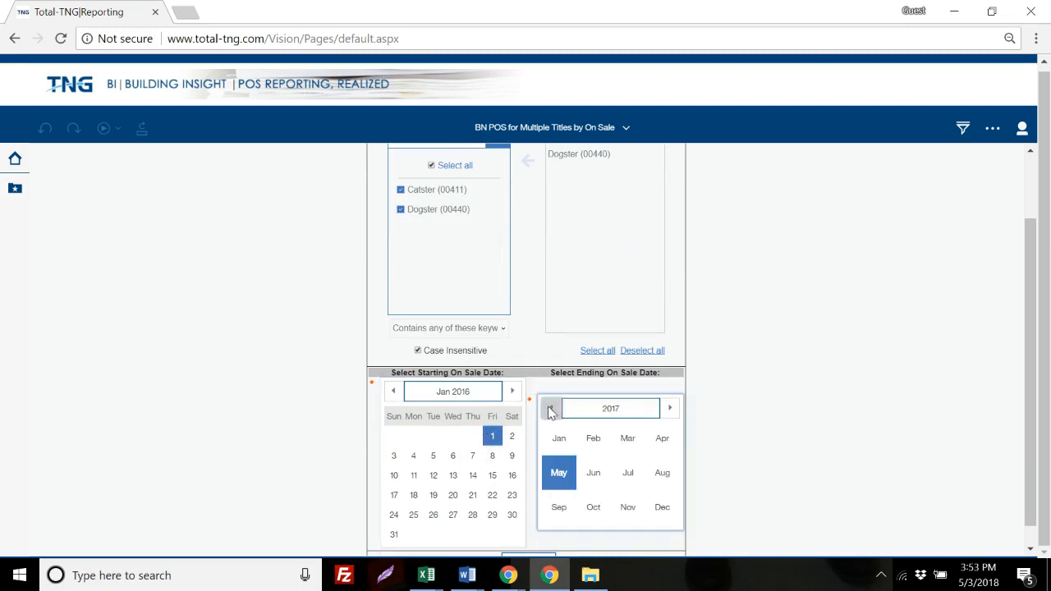
click(551, 408)
click(662, 509)
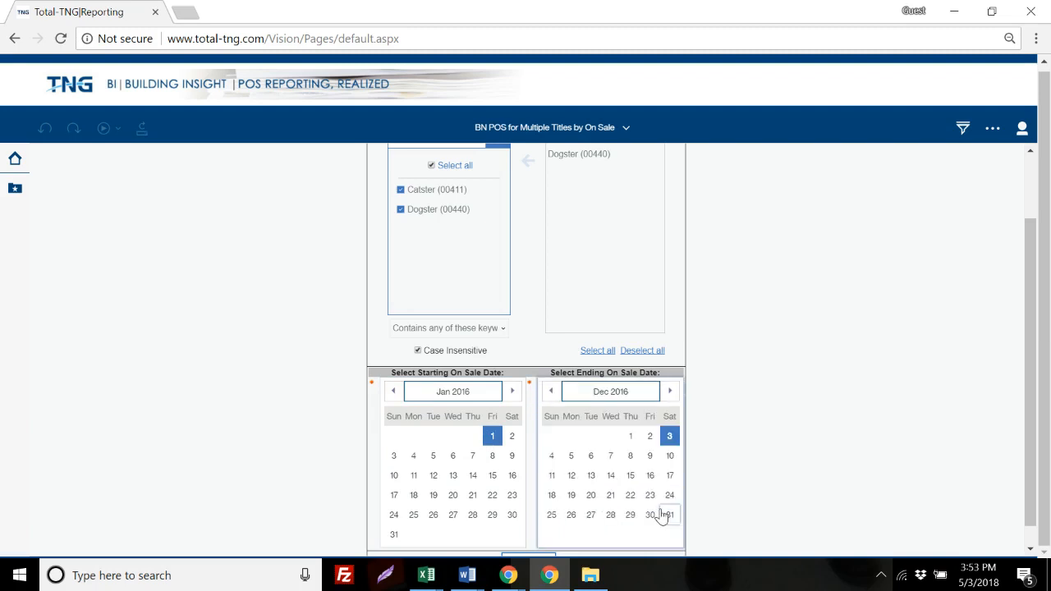
click(673, 519)
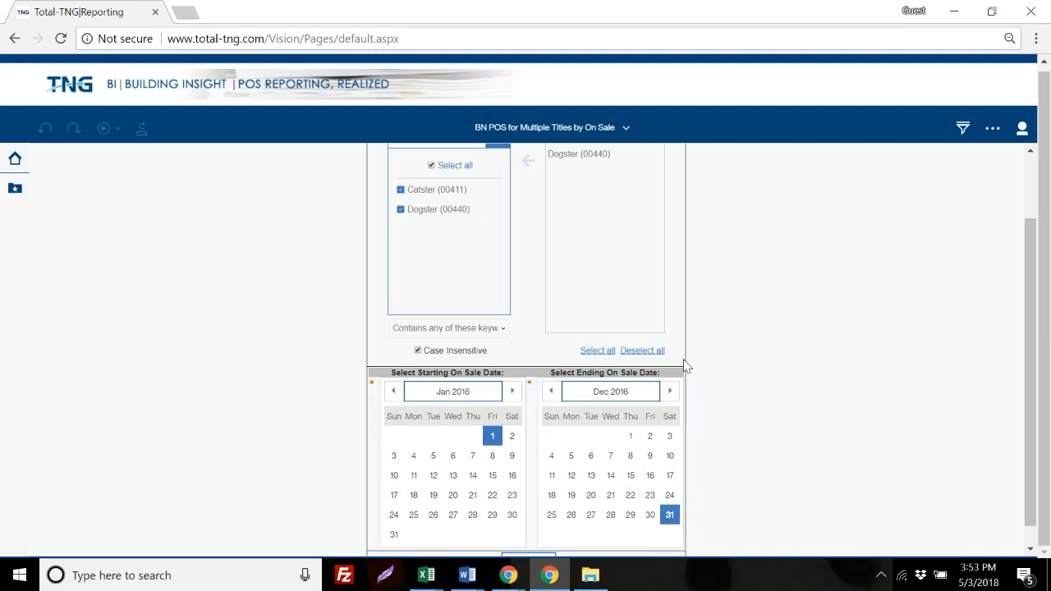
Check the chosen titles and dates, and run the report
scroll(685, 364, up, 1)
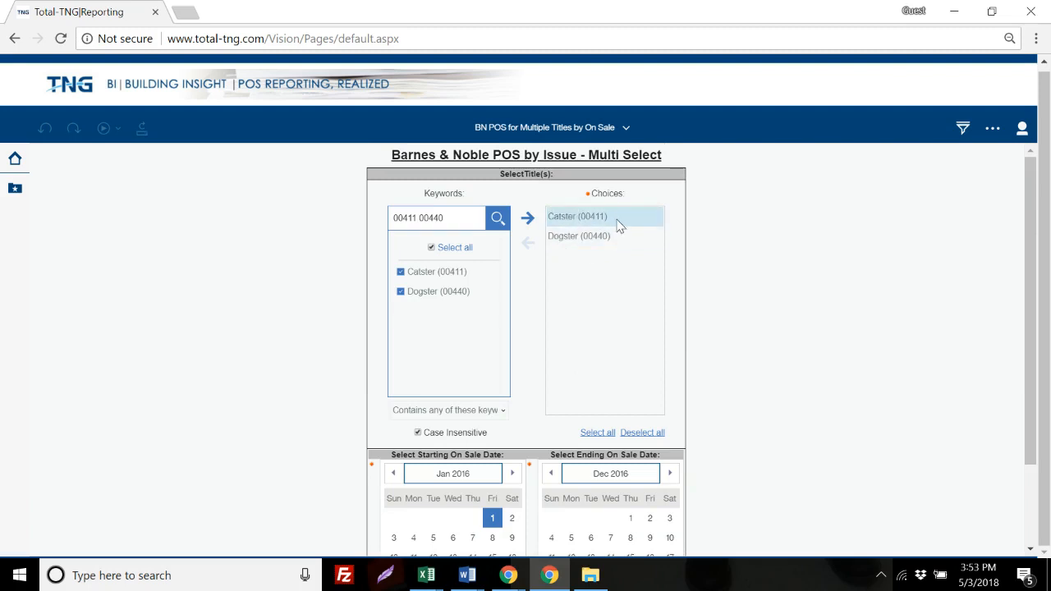
scroll(743, 378, down, 1)
scroll(747, 389, down, 1)
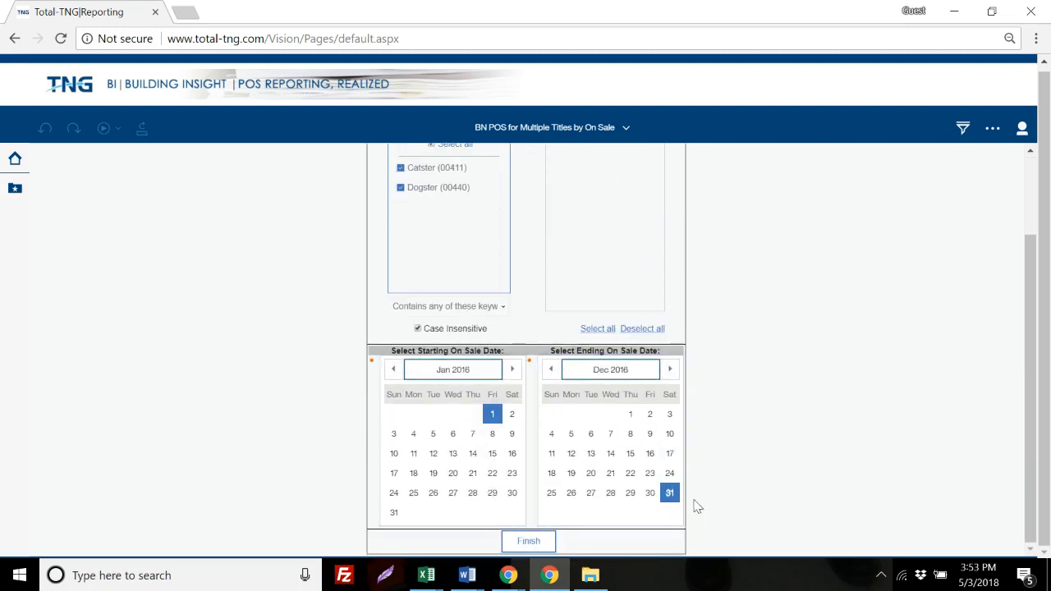
click(527, 543)
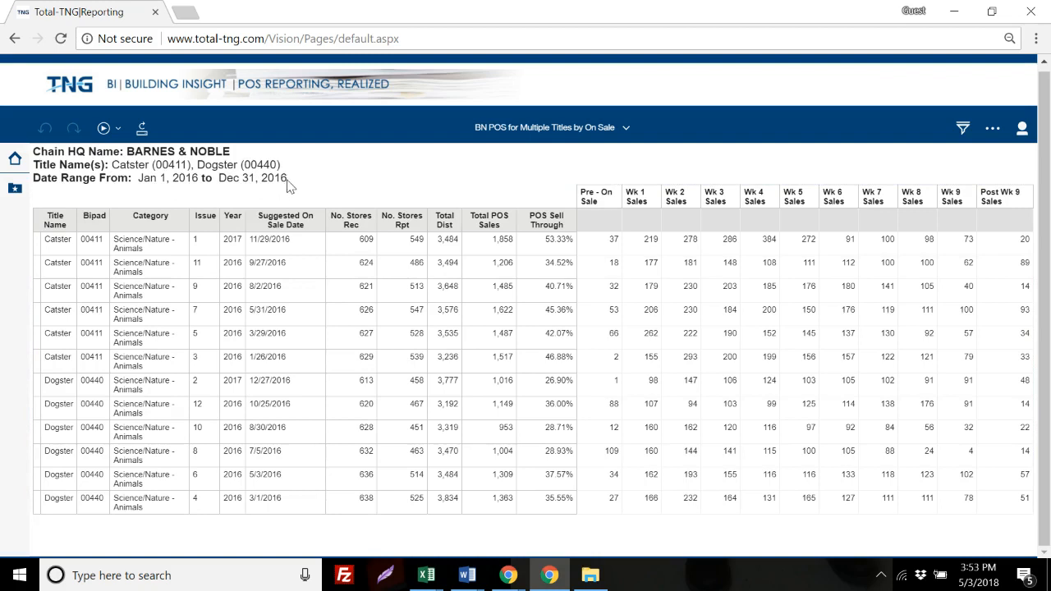
Examine the report's title rows, suggested on sale dates, pre-on-sale figures and weekly sales columns through Post Wk 9
click(330, 276)
click(100, 244)
click(90, 339)
click(281, 252)
click(299, 266)
click(637, 241)
click(349, 251)
click(297, 253)
click(600, 264)
click(639, 206)
click(665, 229)
click(995, 219)
click(1004, 245)
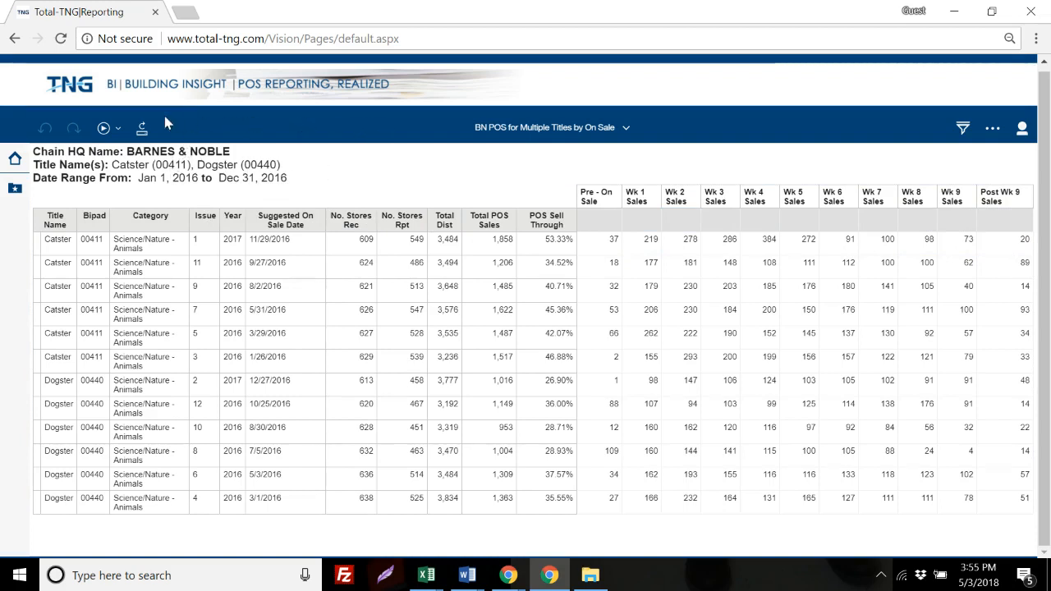
Rerun the report to reopen its prompts, and add both Catster (00411) and Dogster (00440) to the choices
click(104, 132)
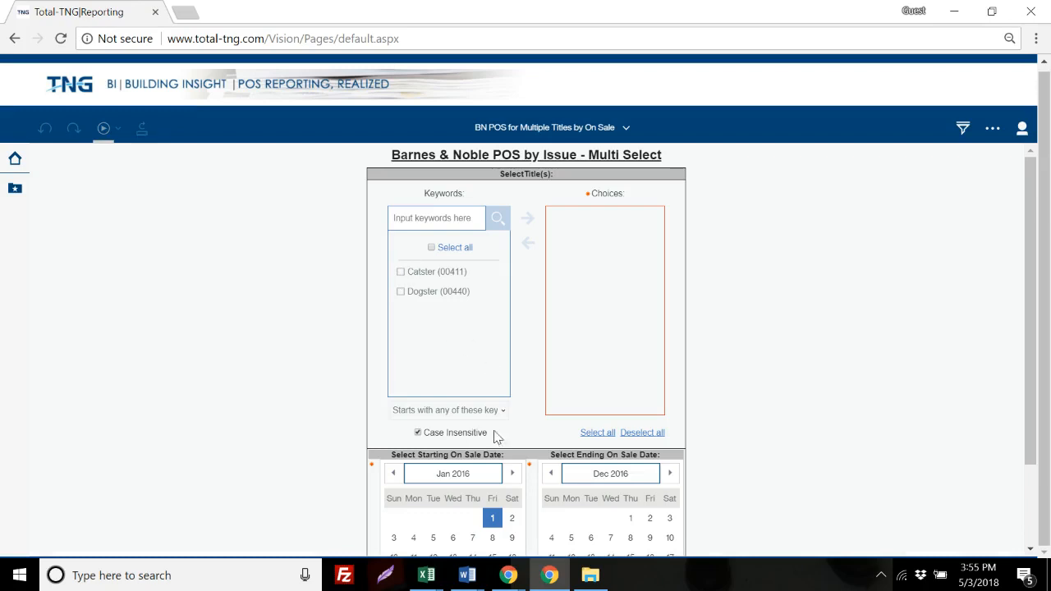
click(431, 247)
click(528, 218)
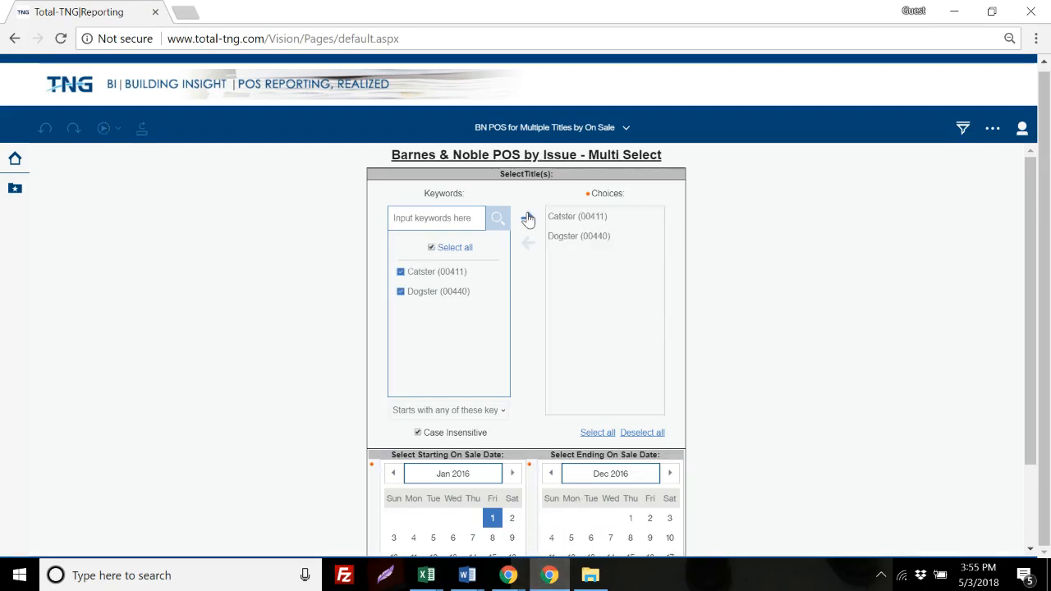
Set the starting on sale date to October 1, 2016 and run the report with the ending date of December 31, 2016
scroll(791, 434, down, 2)
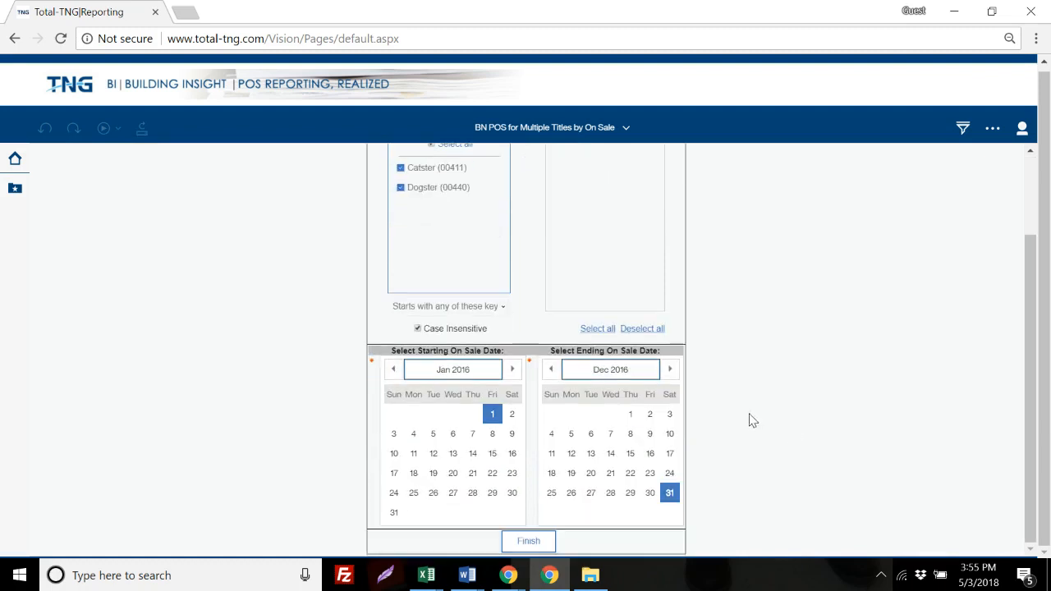
click(493, 370)
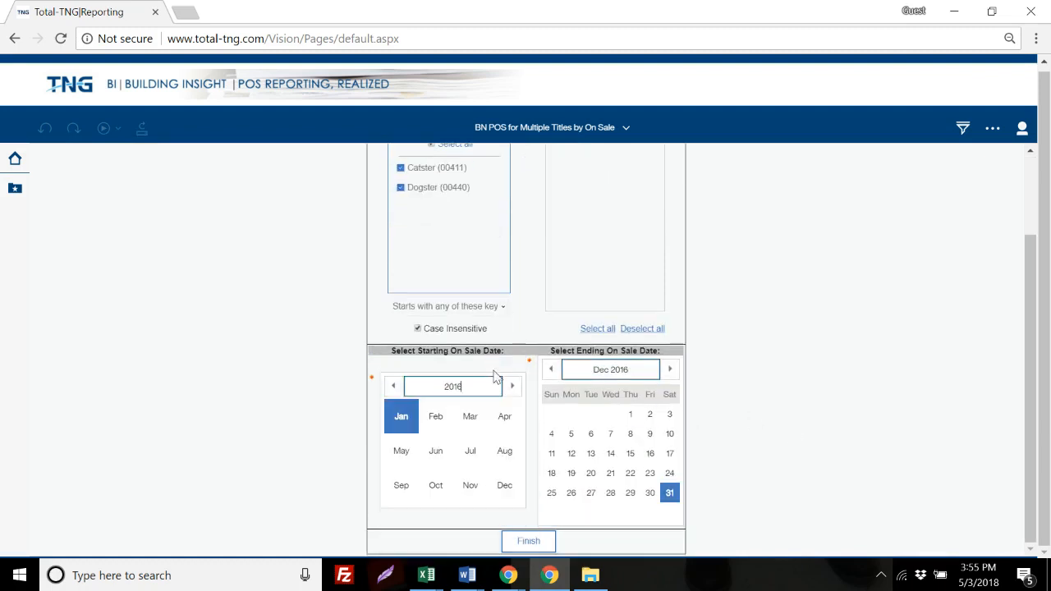
click(436, 488)
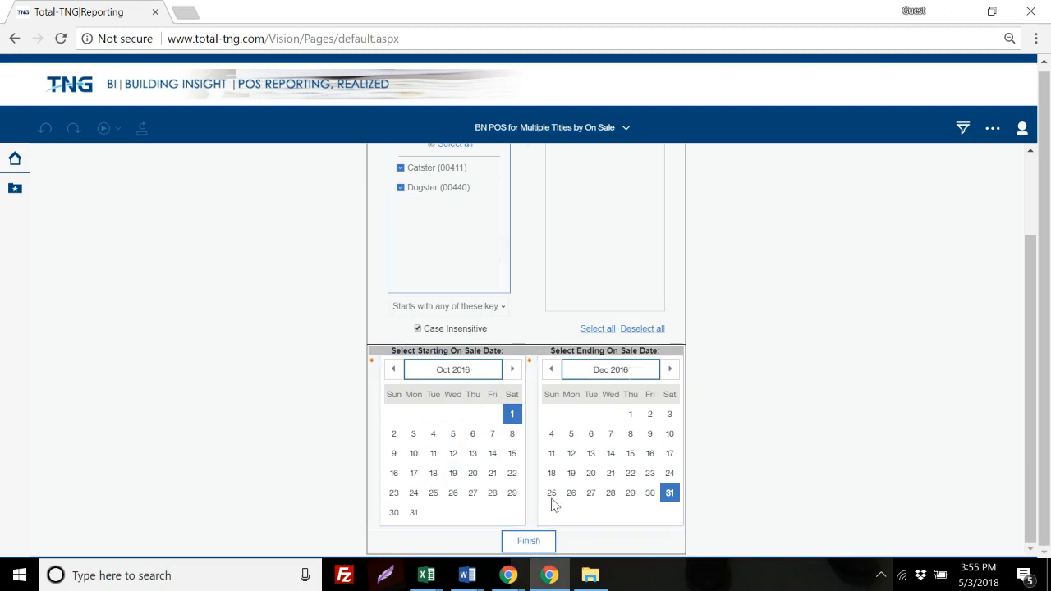
scroll(588, 379, up, 1)
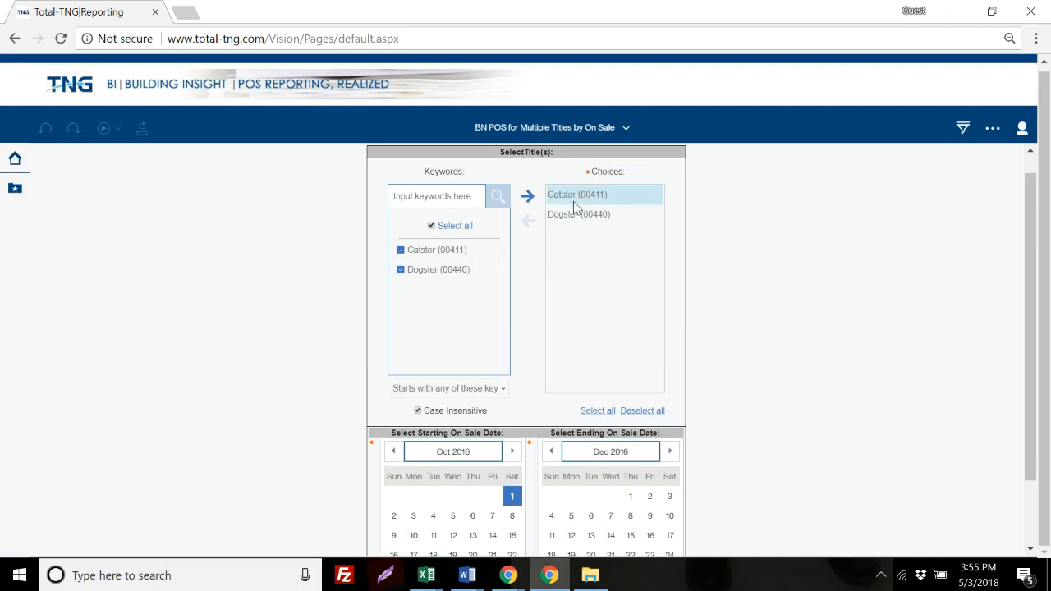
scroll(631, 214, down, 1)
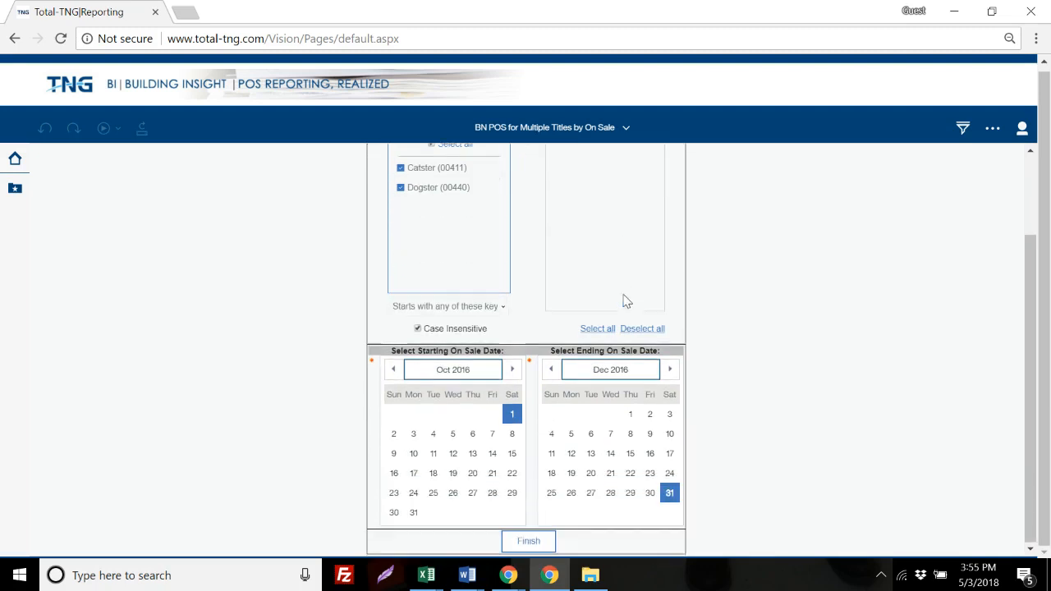
click(529, 544)
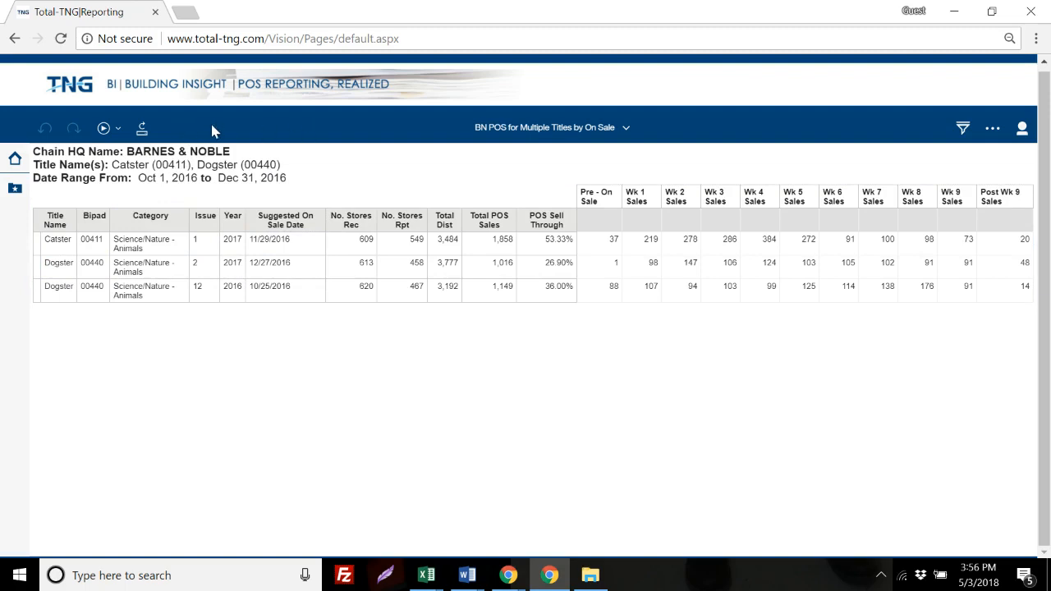
Run the report in HTML format and again as a PDF
click(119, 131)
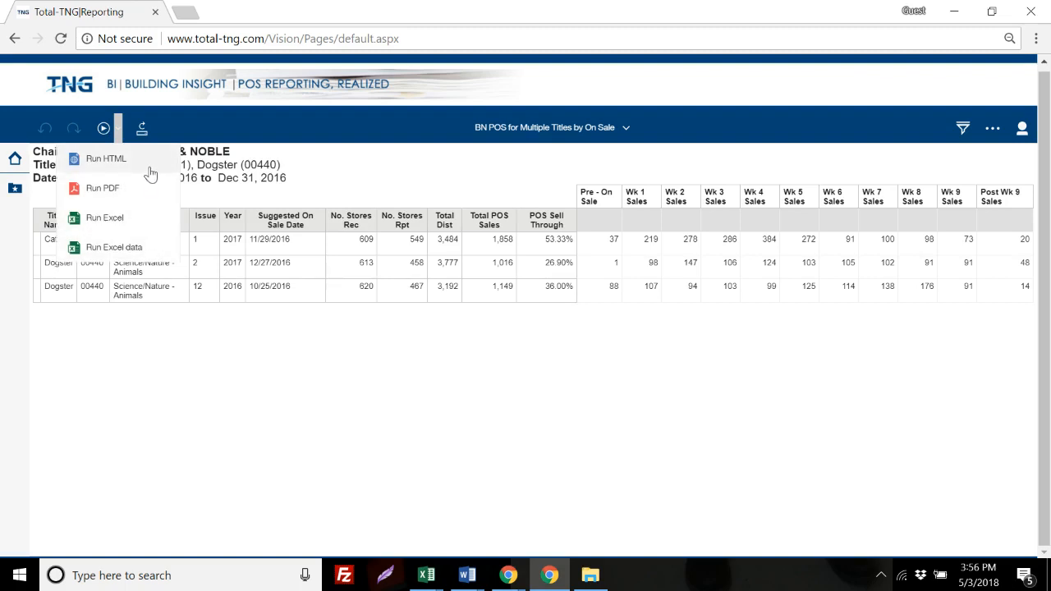
click(113, 165)
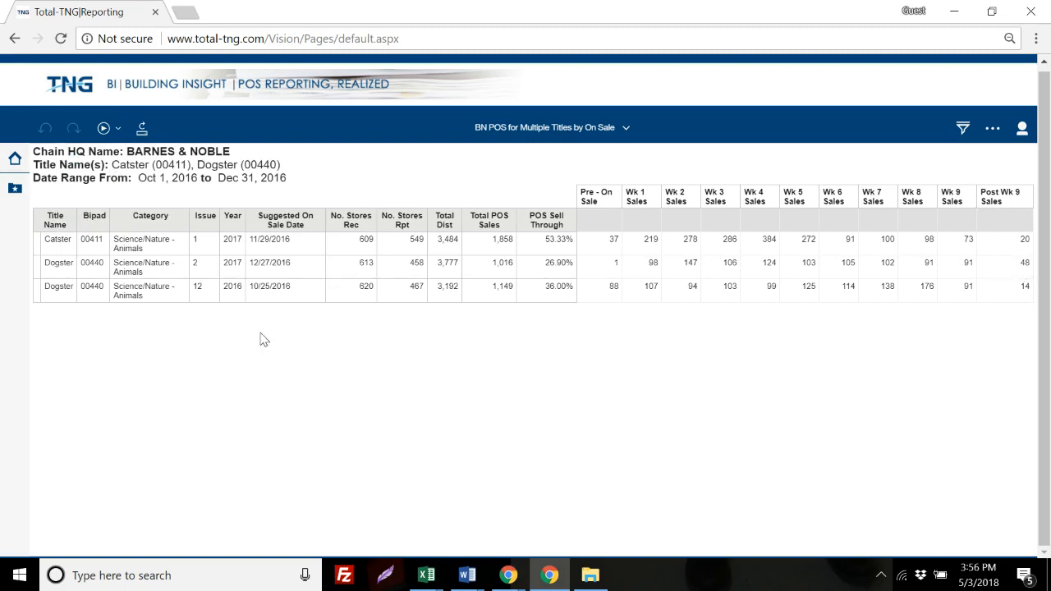
click(119, 131)
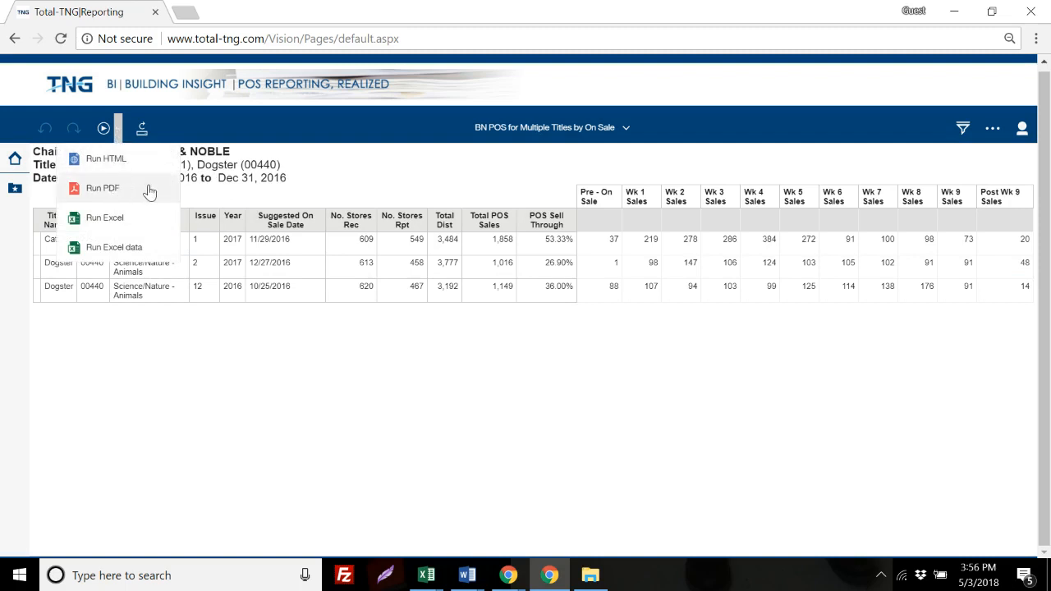
click(93, 200)
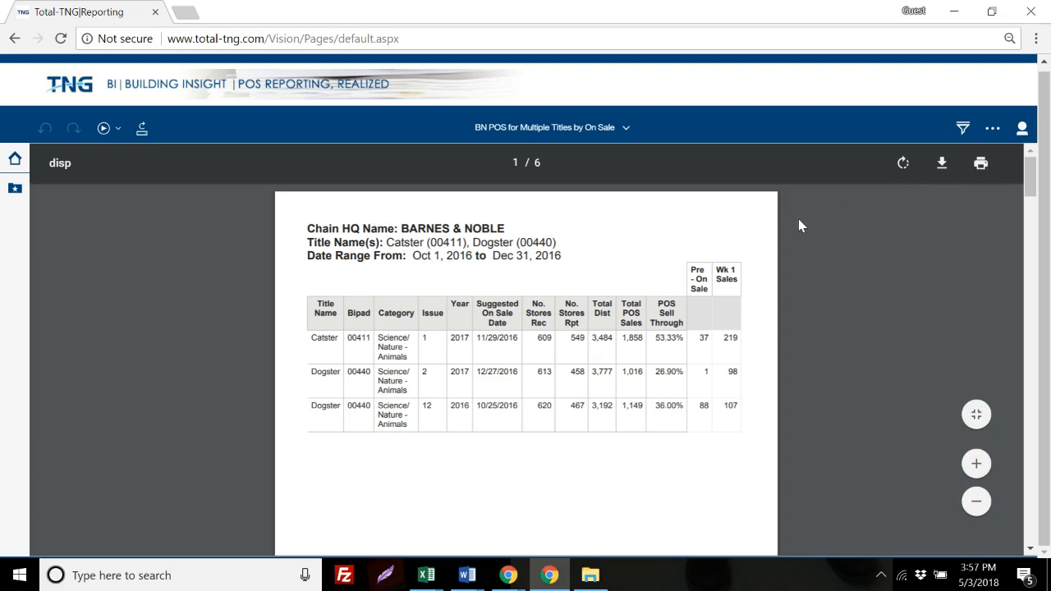
Switch the report output from PDF back to HTML format
click(119, 136)
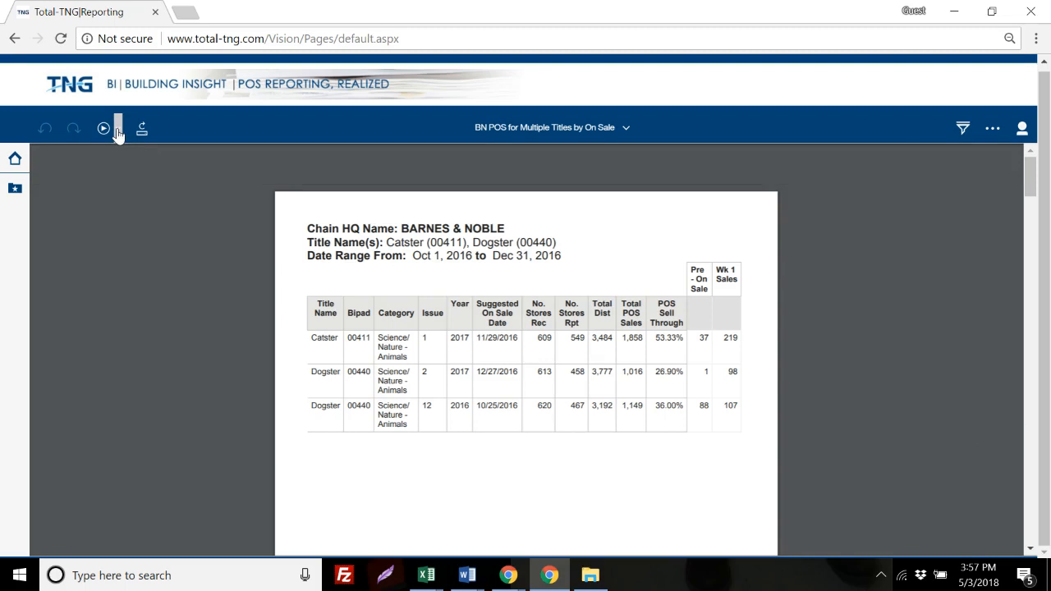
click(119, 131)
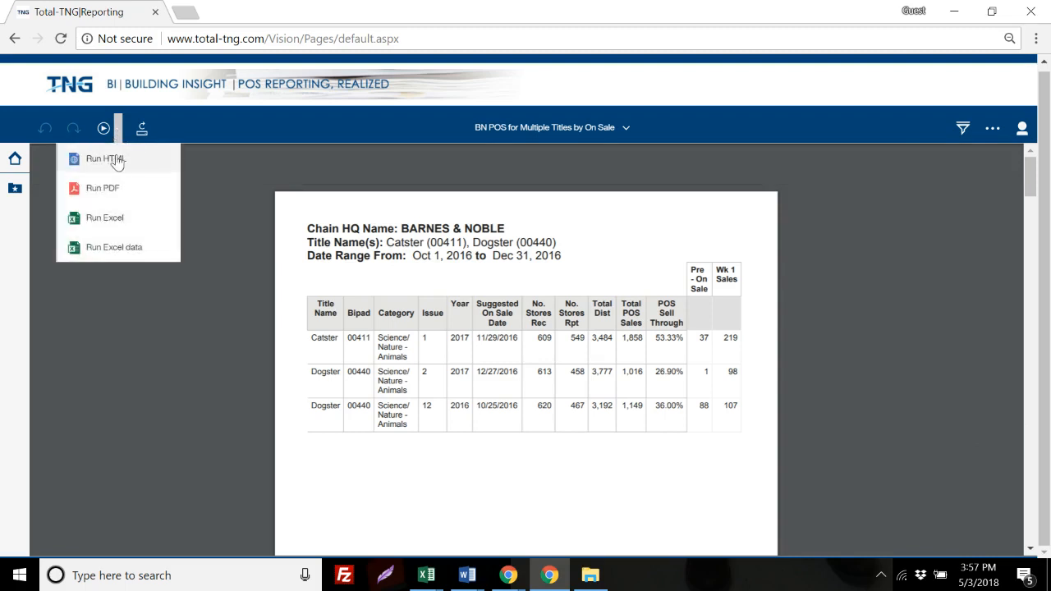
click(108, 161)
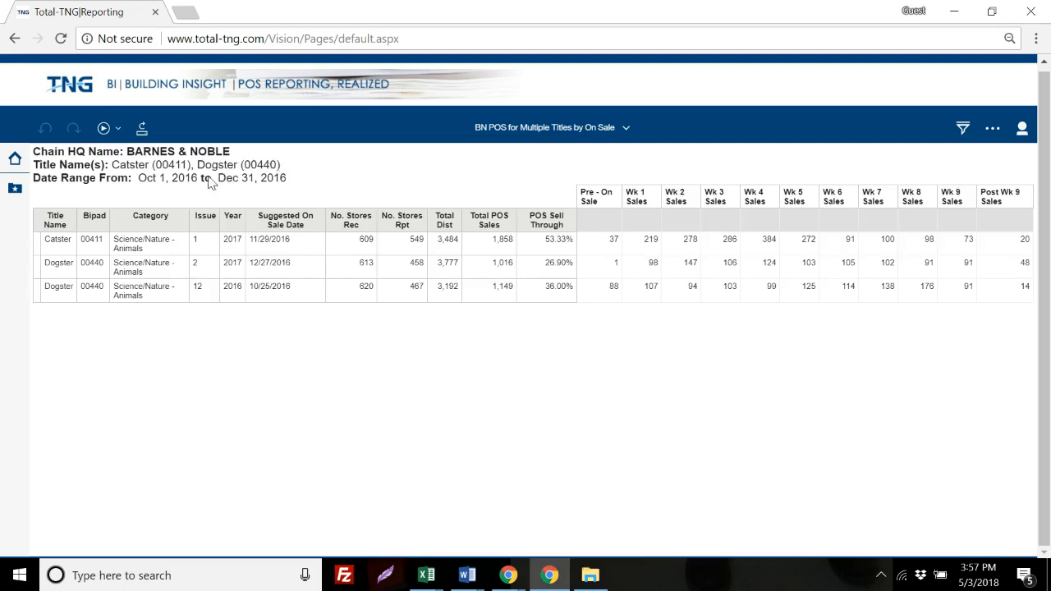
Run the report in Excel format and add both Catster (00411) and Dogster (00440) to the choices
click(120, 133)
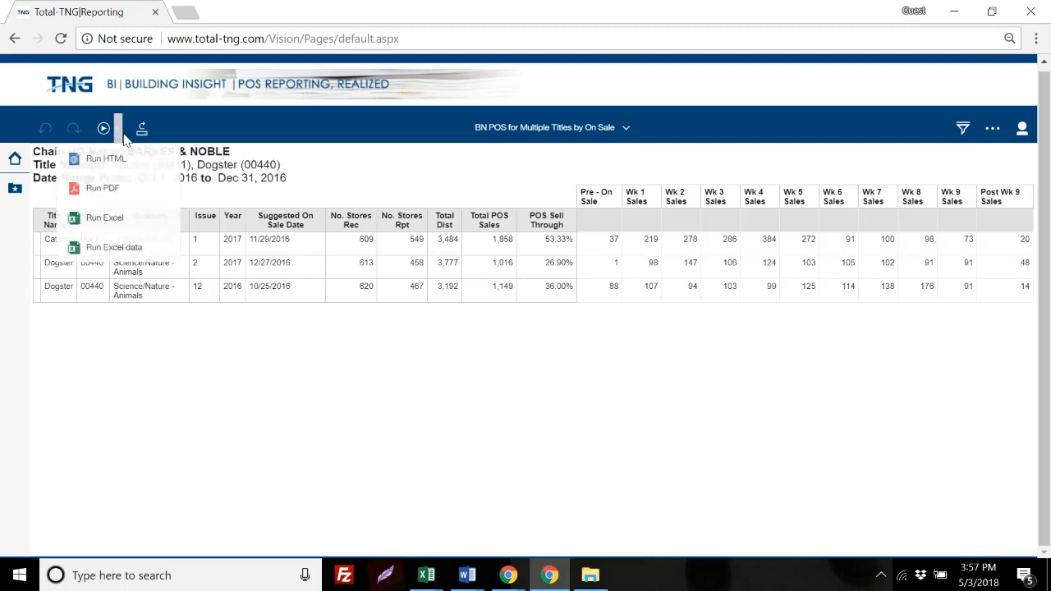
click(107, 219)
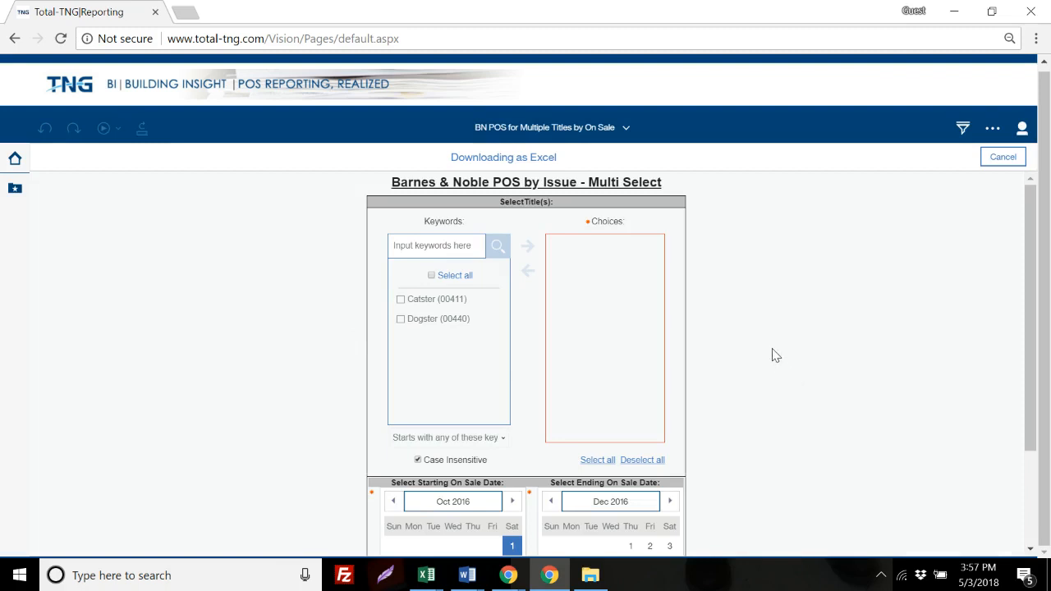
click(400, 300)
click(401, 319)
click(526, 246)
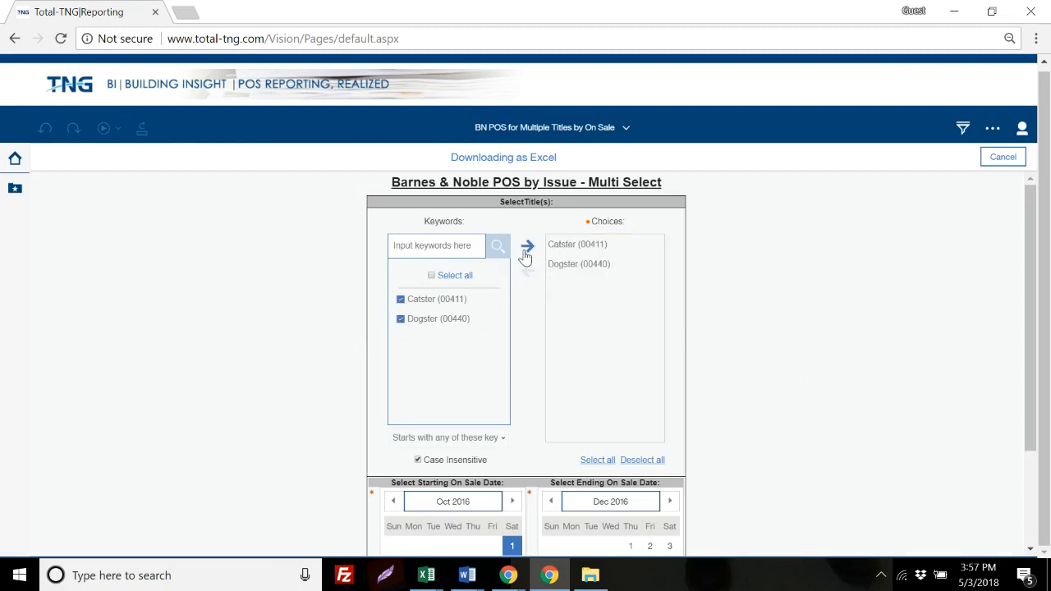
Finish the prompts with the on sale dates October 1 to December 31, 2016 to download the Excel report
scroll(737, 365, down, 3)
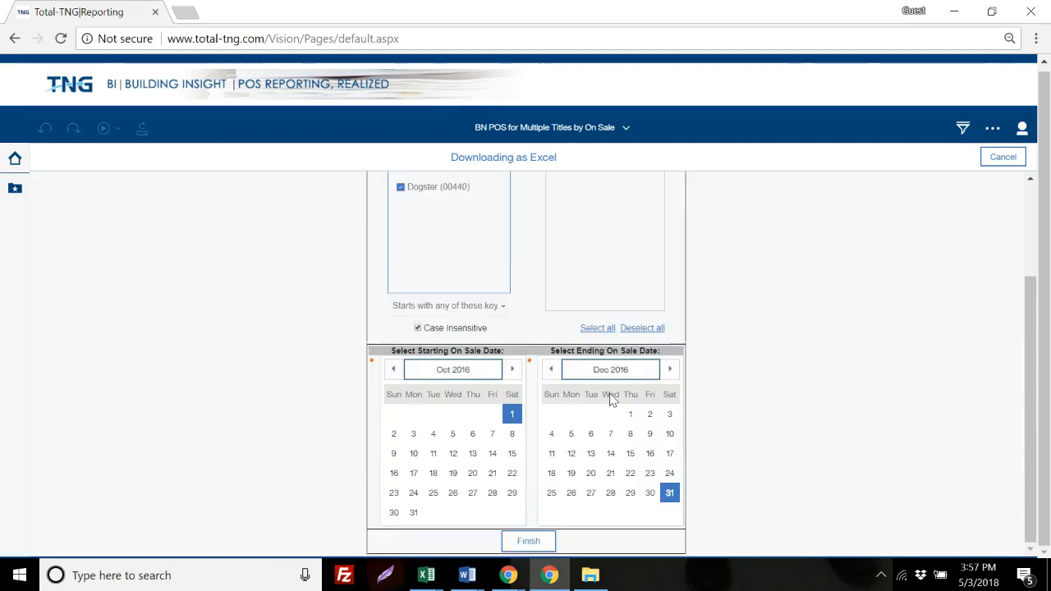
click(529, 542)
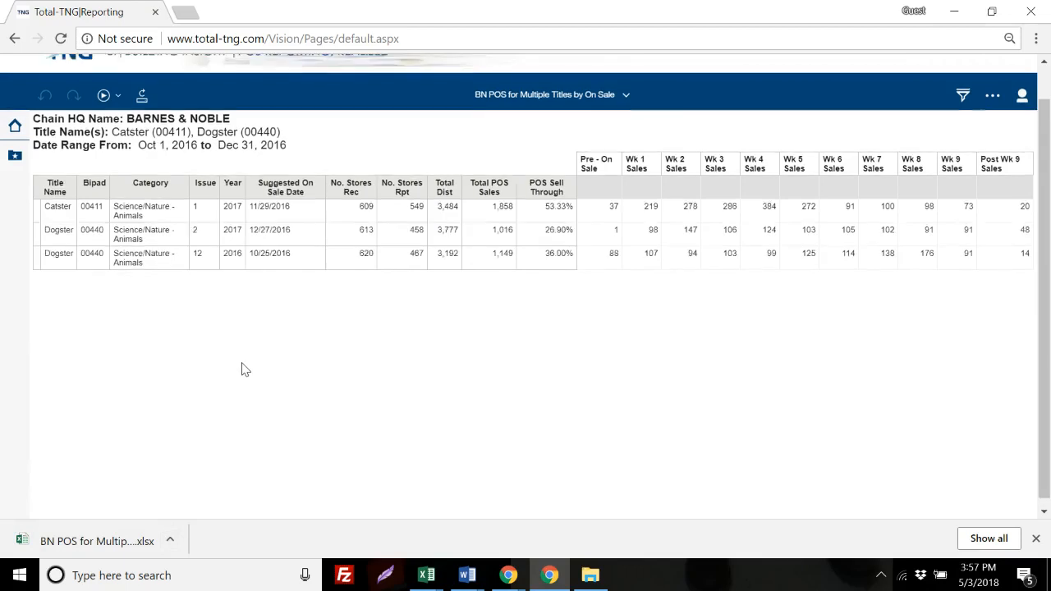
scroll(241, 371, up, 1)
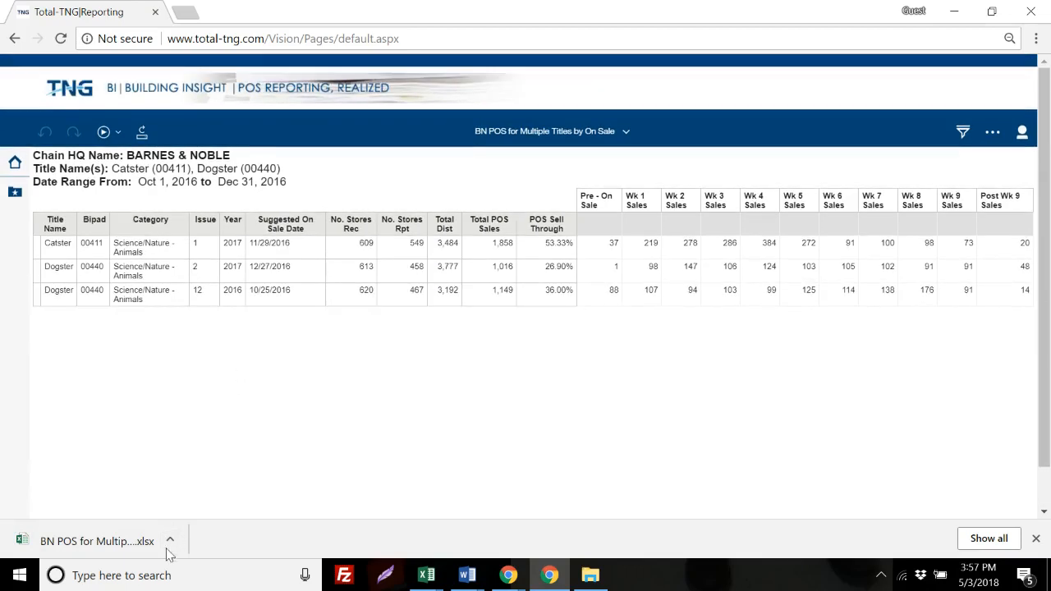
Show the list of output formats available for running the report
click(119, 136)
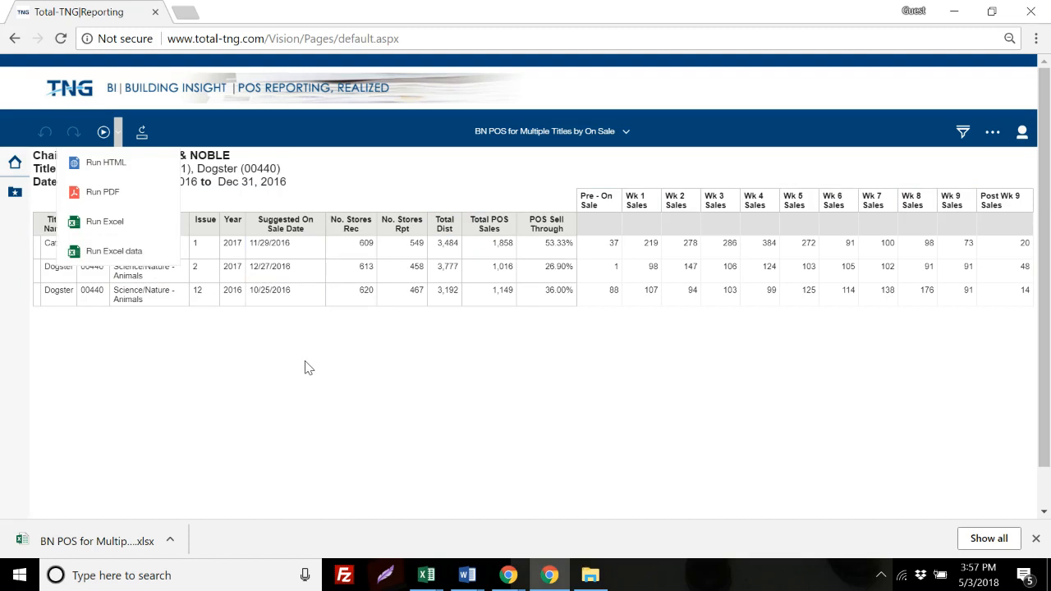
scroll(303, 367, down, 1)
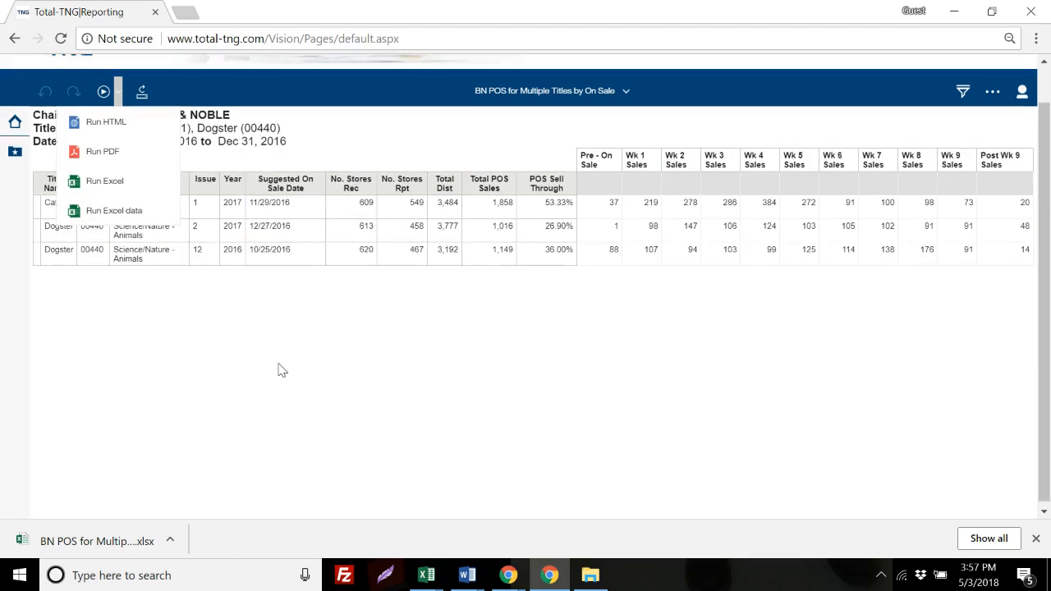